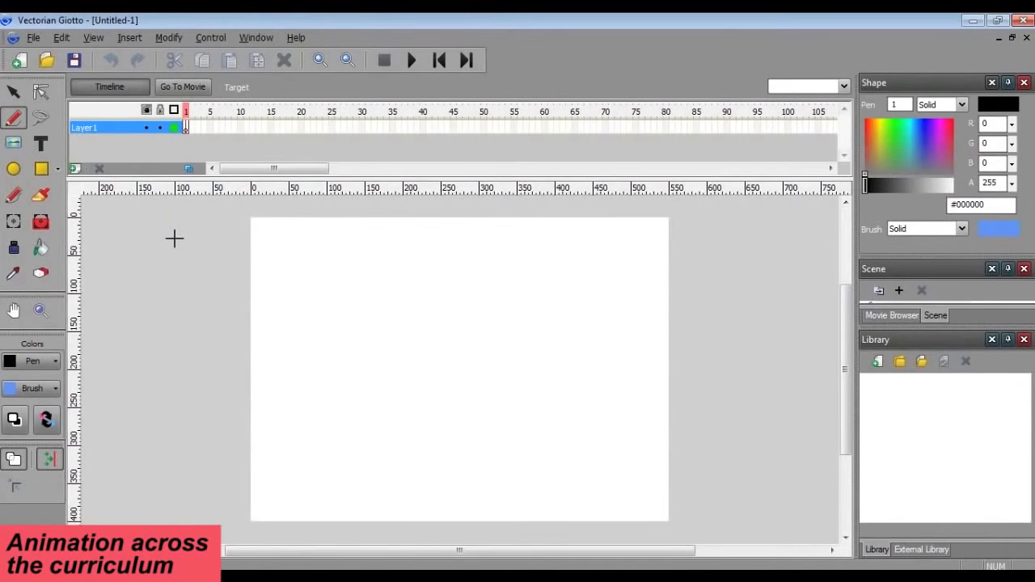
Draw a horizontal line about 629 px wide near the top of the stage, extending past both edges, and select it
click(11, 120)
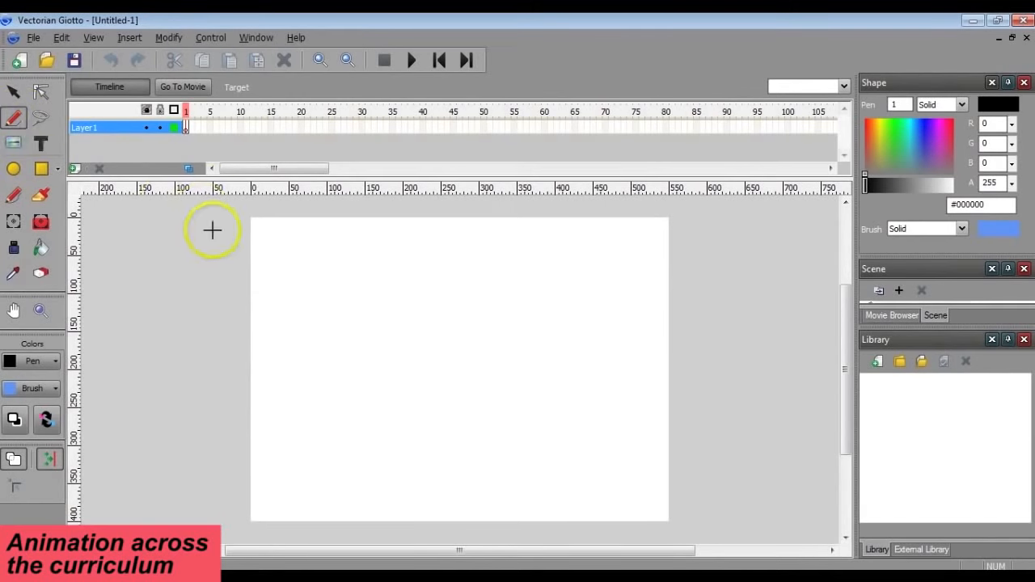
drag(217, 247, 696, 253)
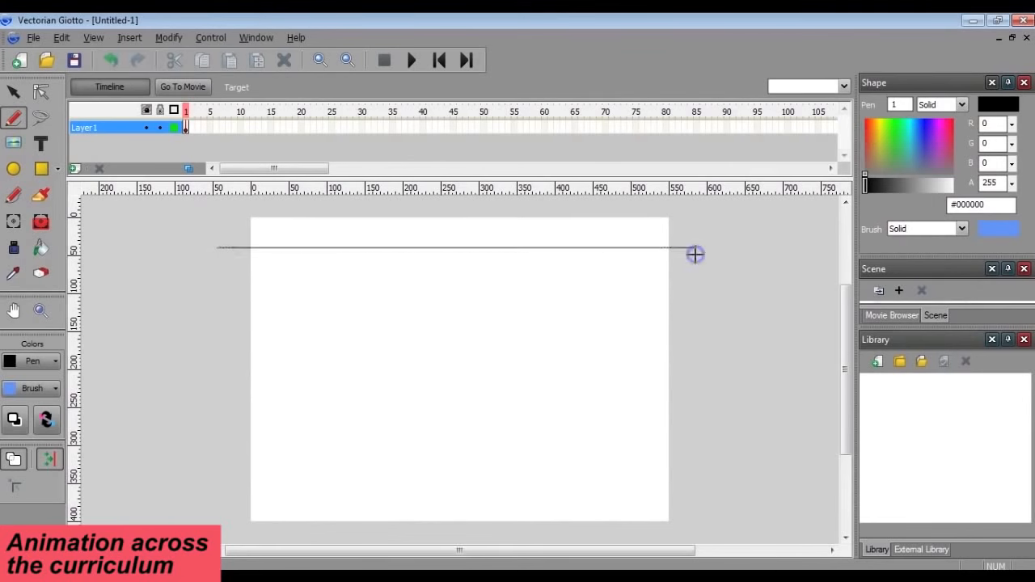
click(16, 91)
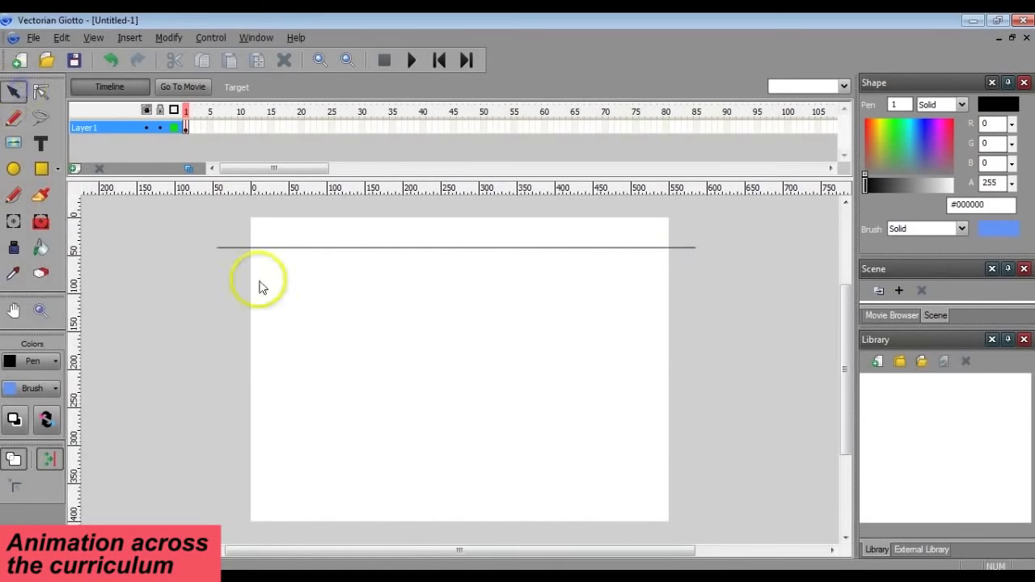
click(272, 249)
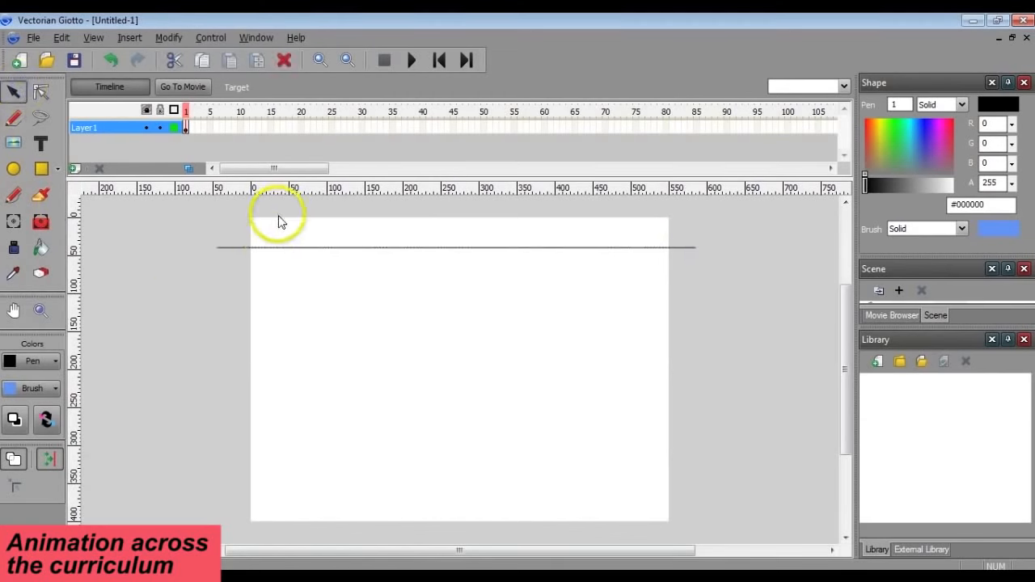
click(202, 232)
click(270, 238)
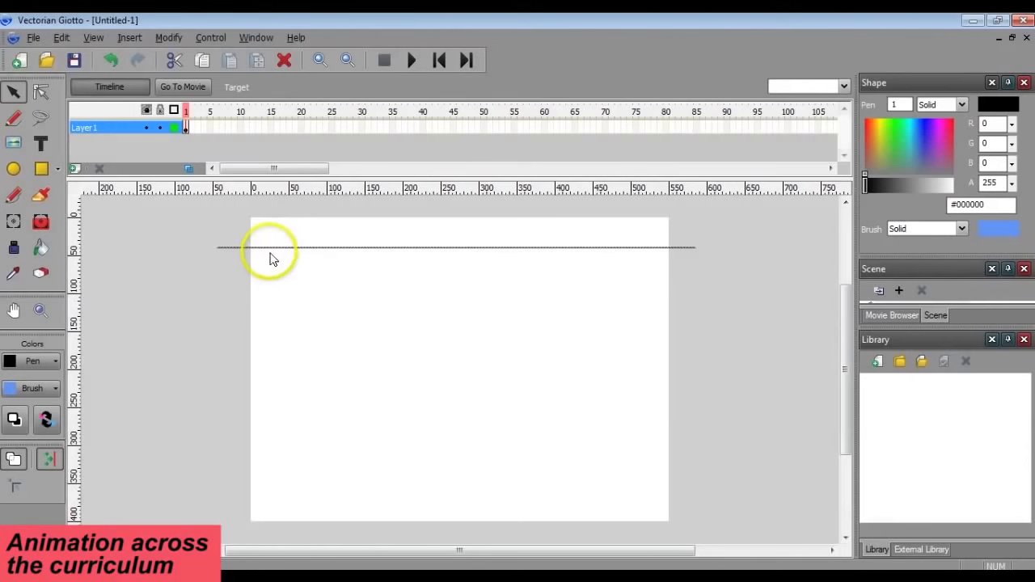
Show the object properties and set the selected line's Y position to 5
click(256, 38)
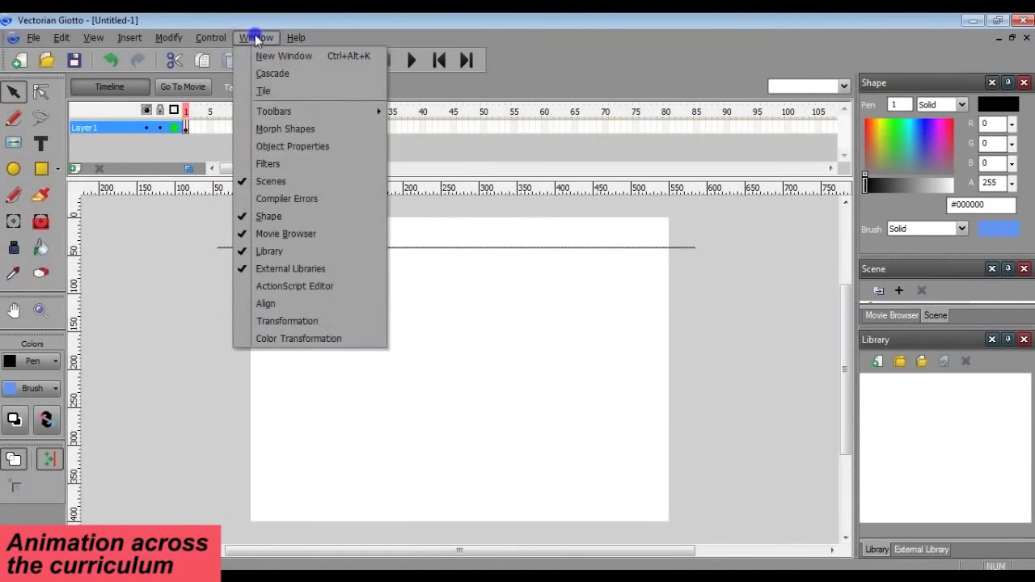
click(289, 149)
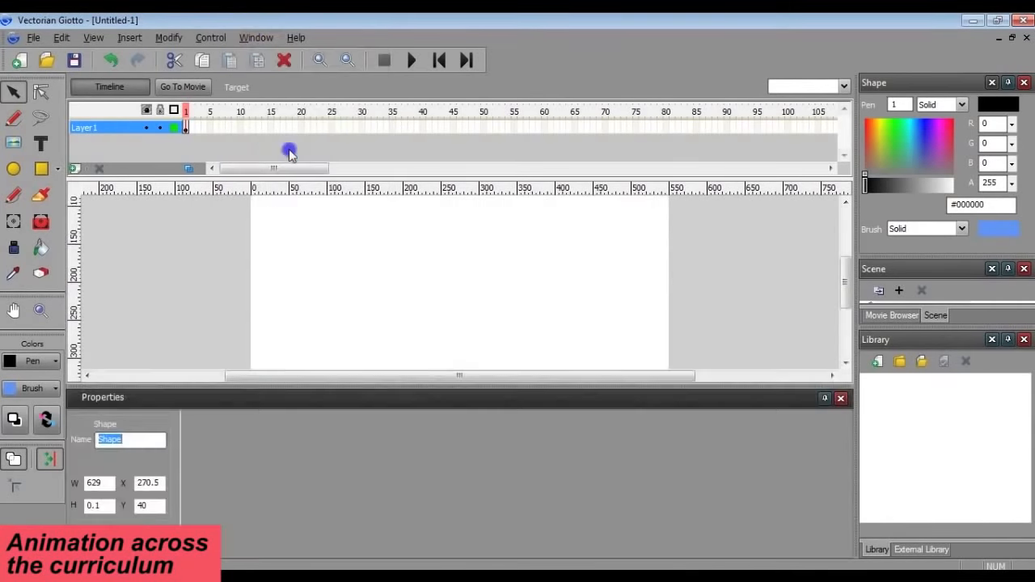
click(845, 295)
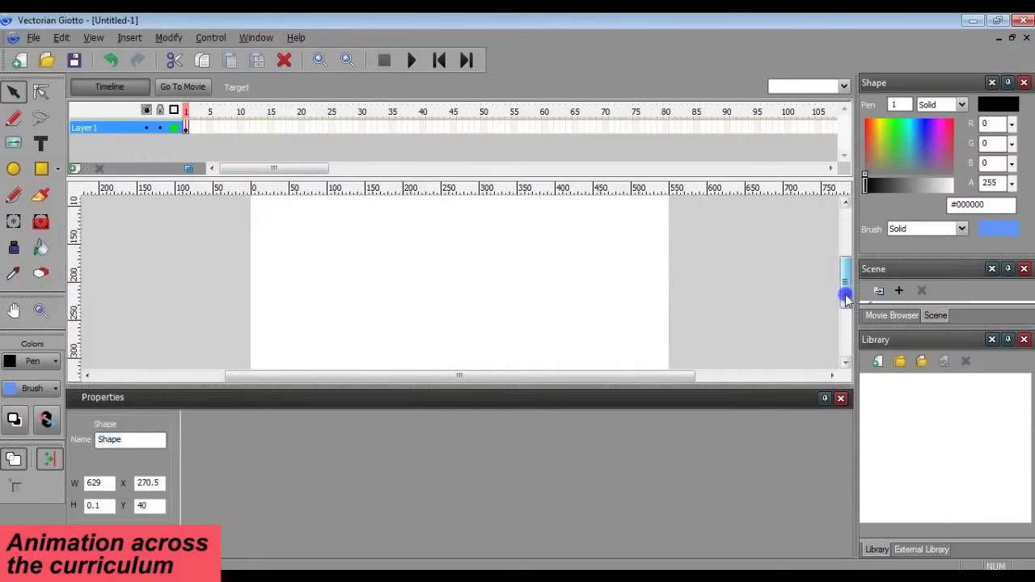
drag(845, 299, 843, 266)
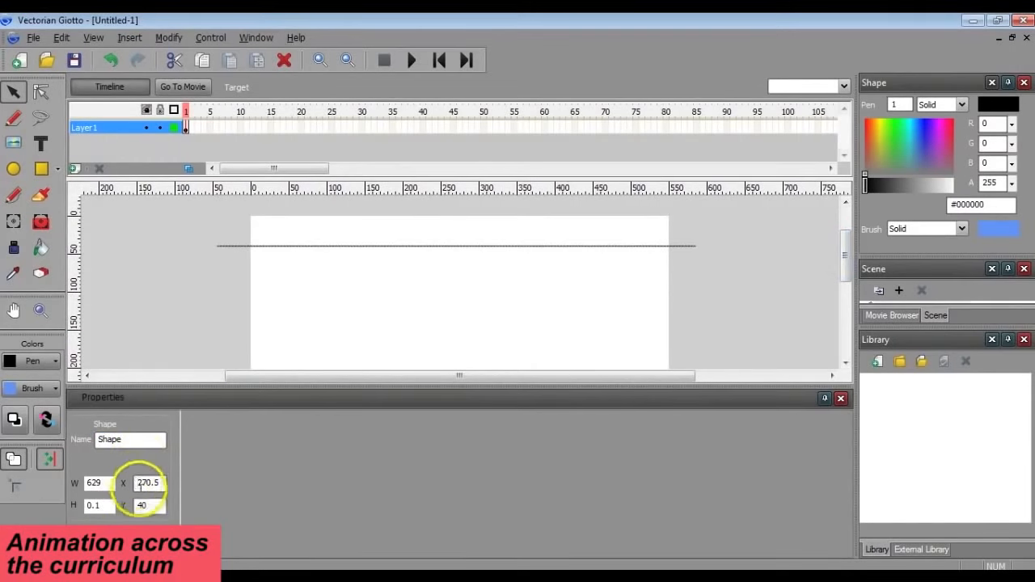
click(141, 505)
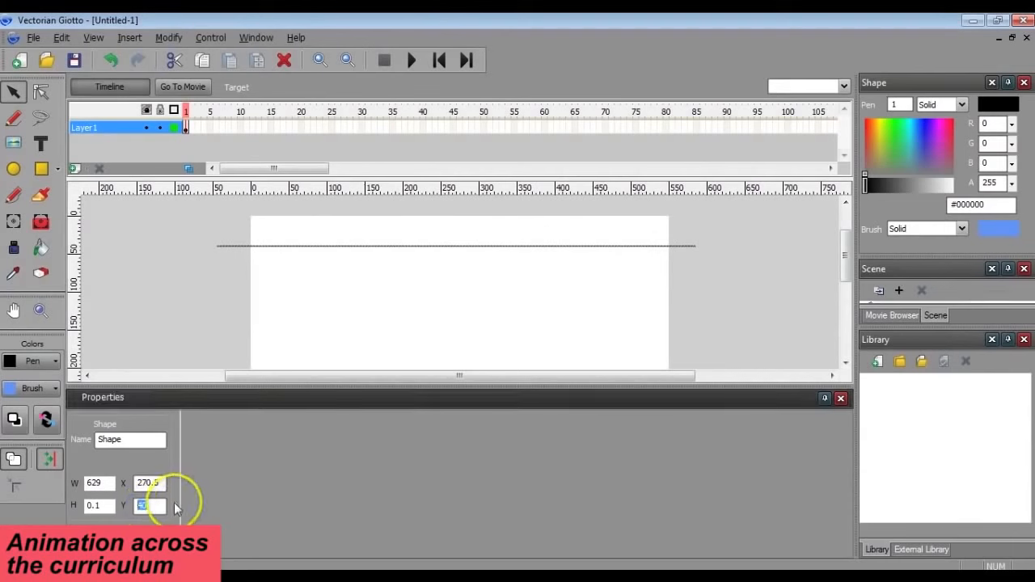
text(5)
key(Return)
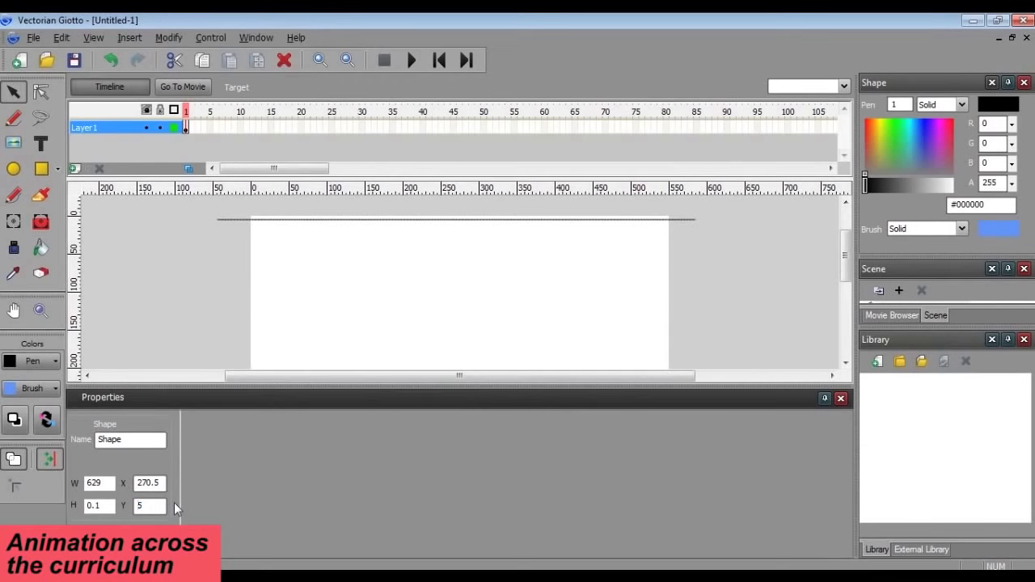
Draw a second horizontal line about 590 px wide below the first and set its Y position to 20
click(13, 117)
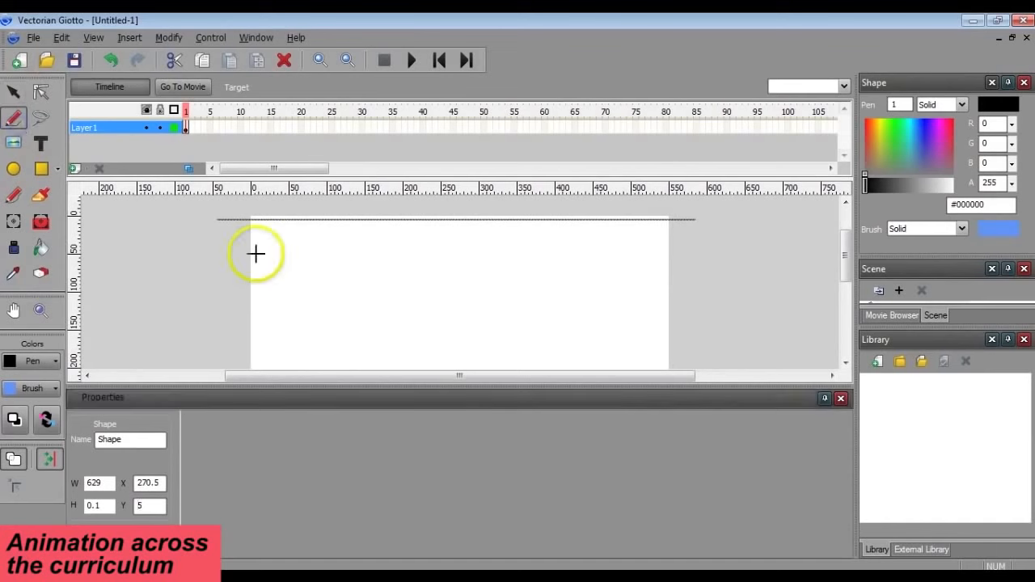
drag(233, 258, 680, 257)
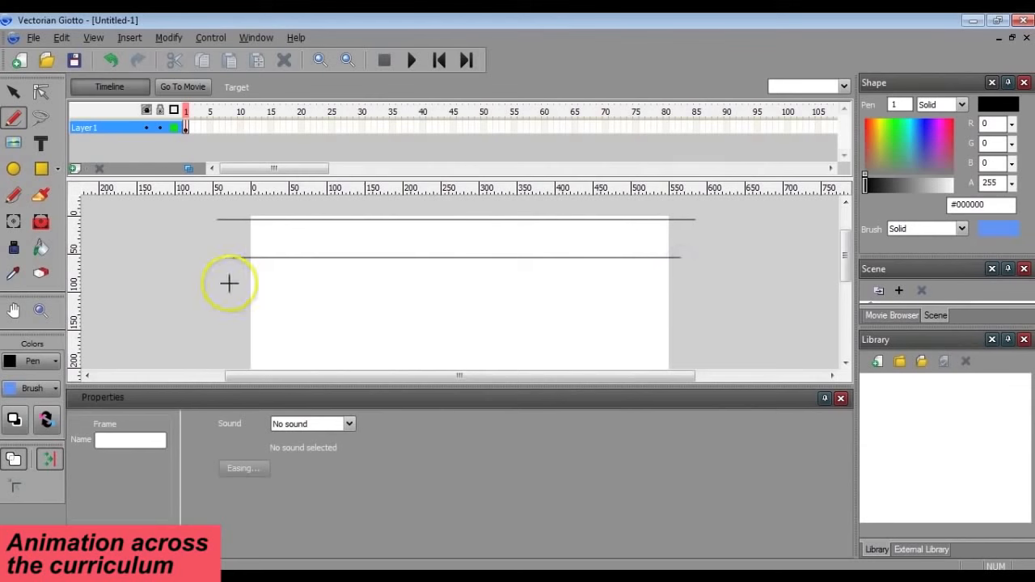
click(13, 91)
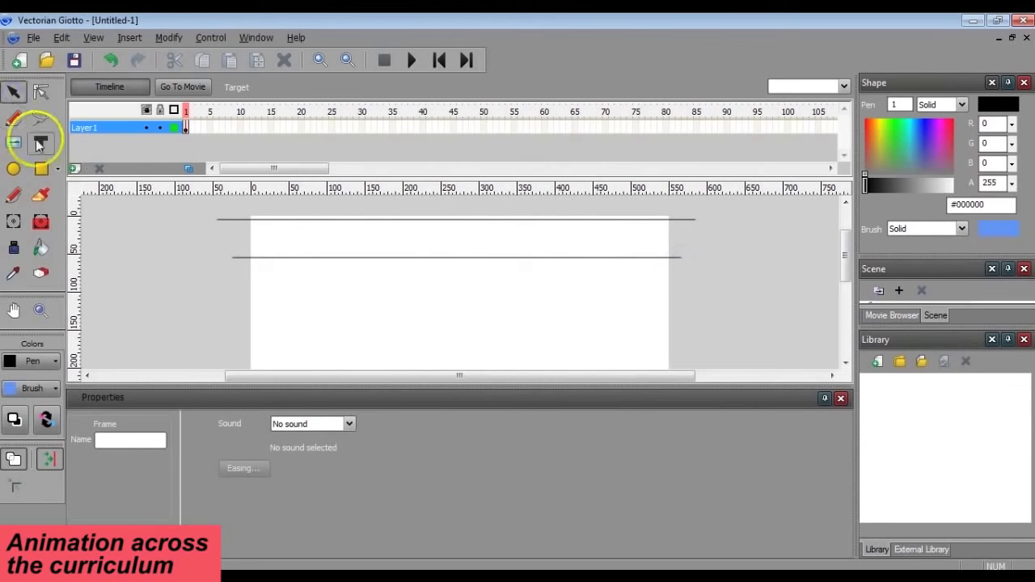
click(304, 257)
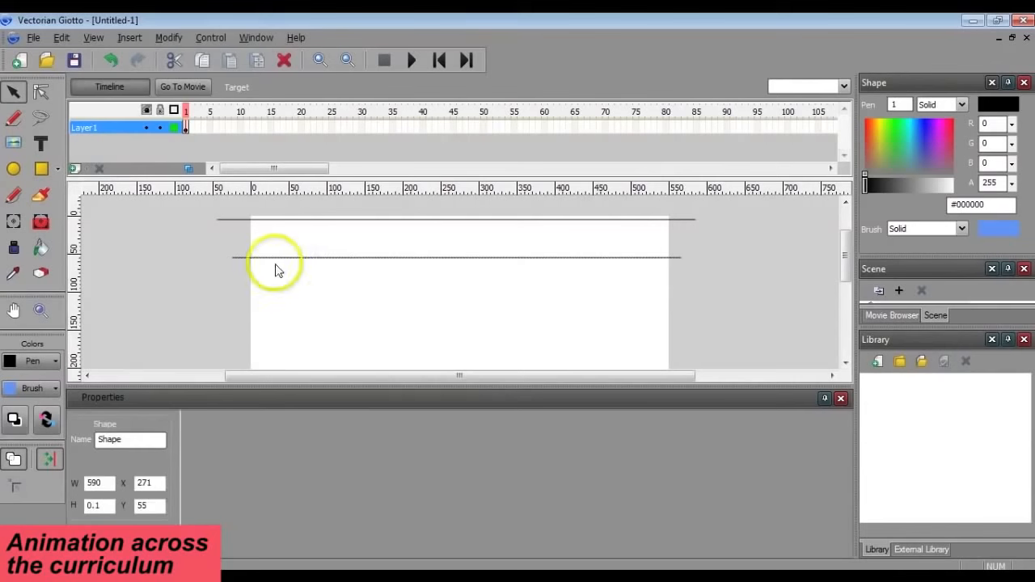
click(144, 505)
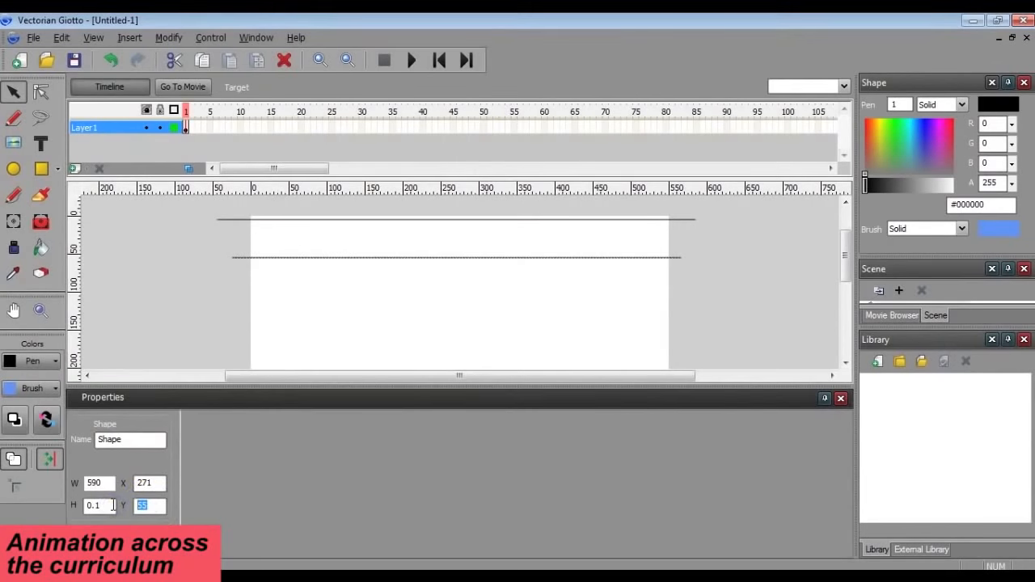
text(20)
key(Return)
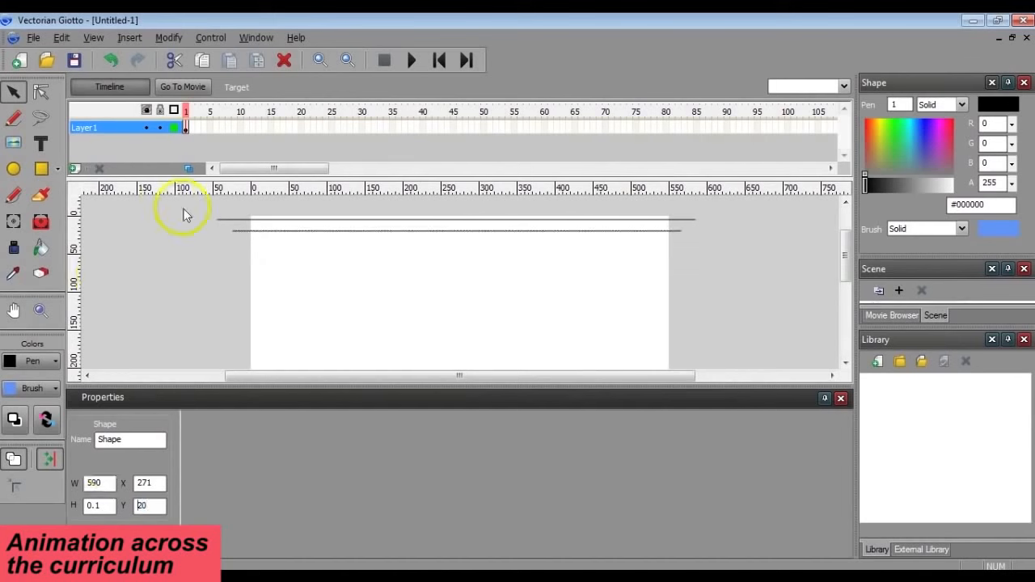
Draw a third horizontal line about 569 px wide across the stage and set its Y position to 45
click(13, 116)
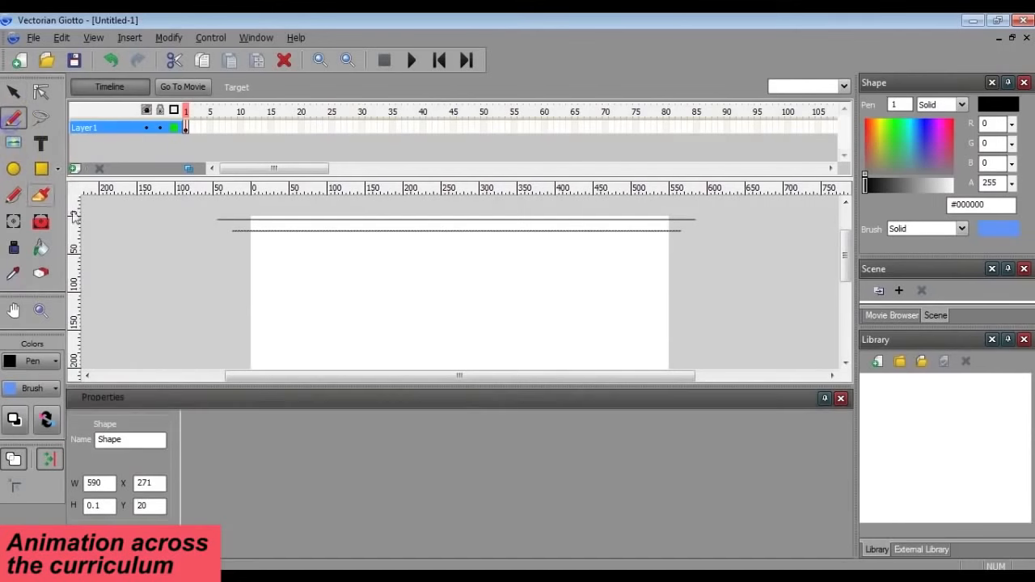
drag(242, 254, 675, 261)
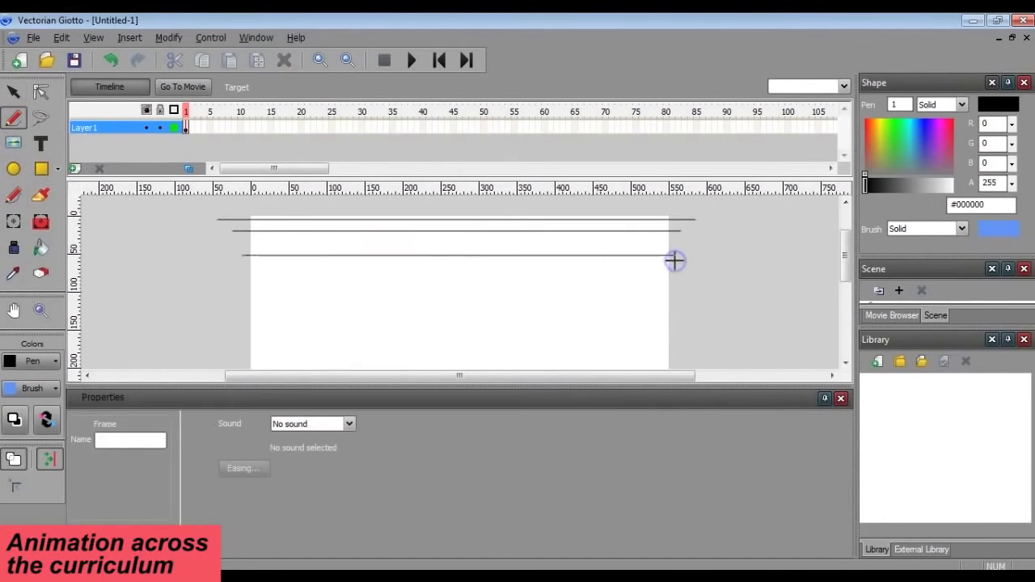
click(13, 91)
click(270, 256)
double_click(146, 505)
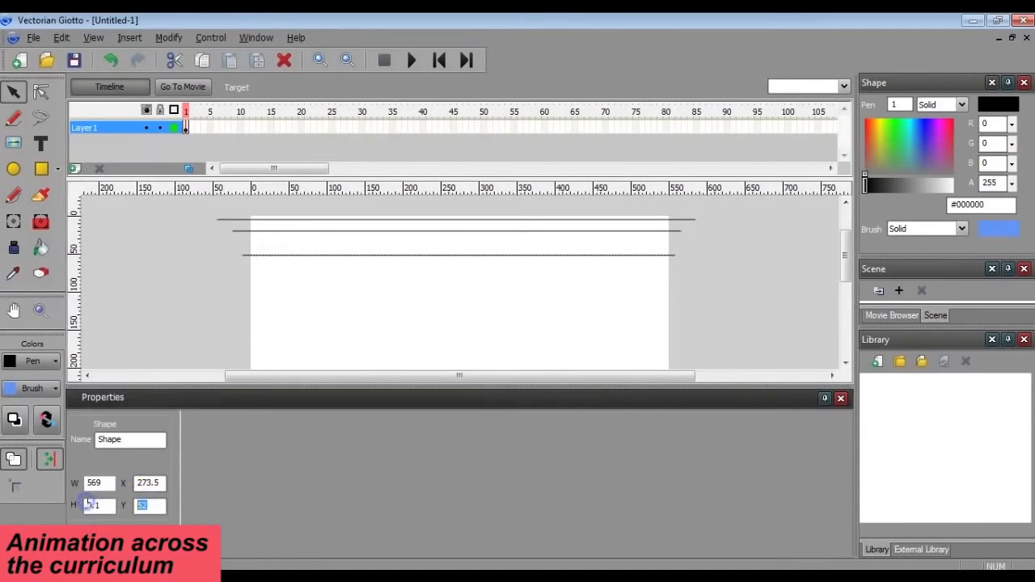
text(45)
key(Return)
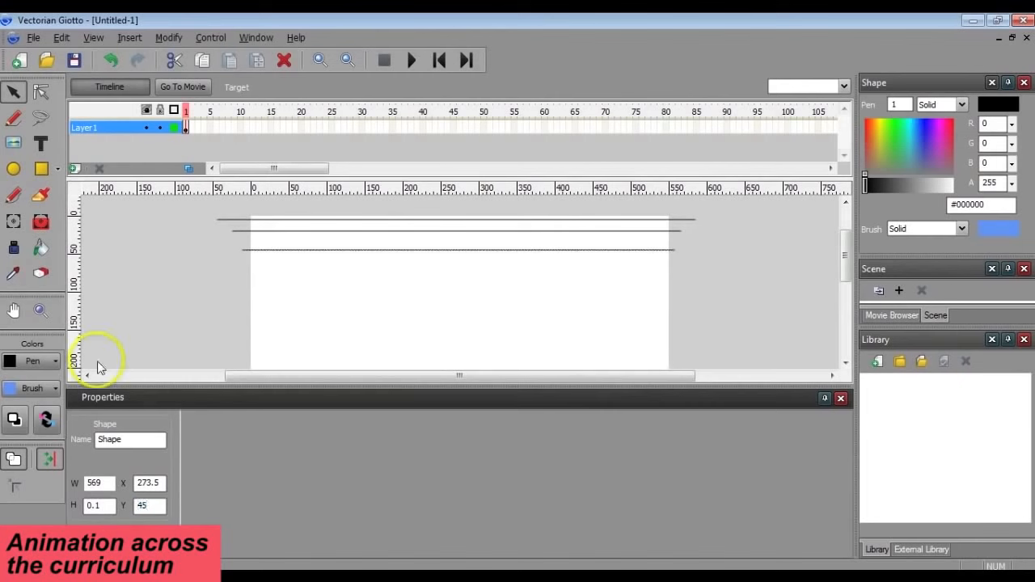
Draw a fourth horizontal line about 584 px wide across the stage and set its Y position to 80
click(13, 117)
drag(240, 287, 684, 292)
click(16, 93)
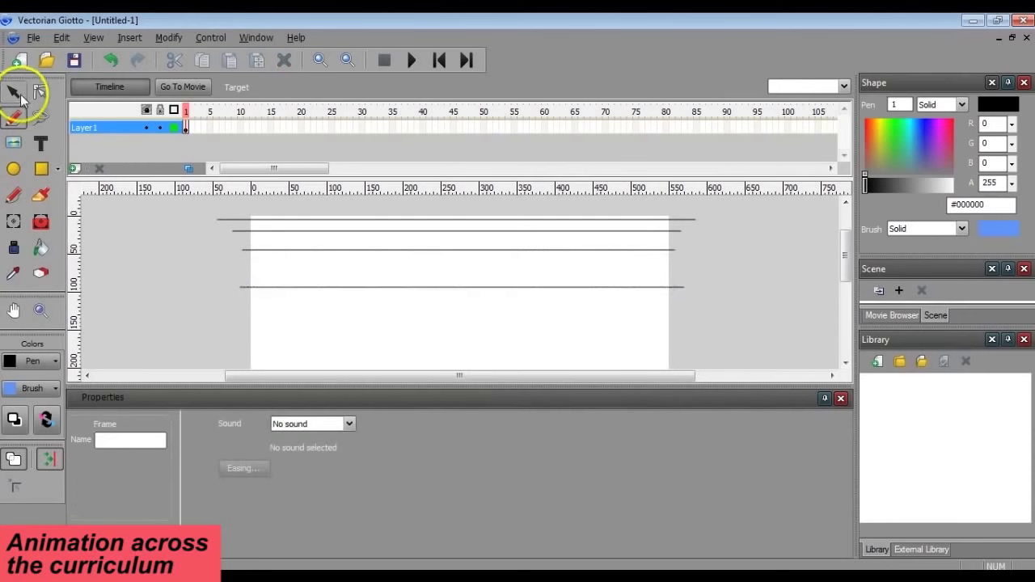
click(312, 287)
double_click(146, 505)
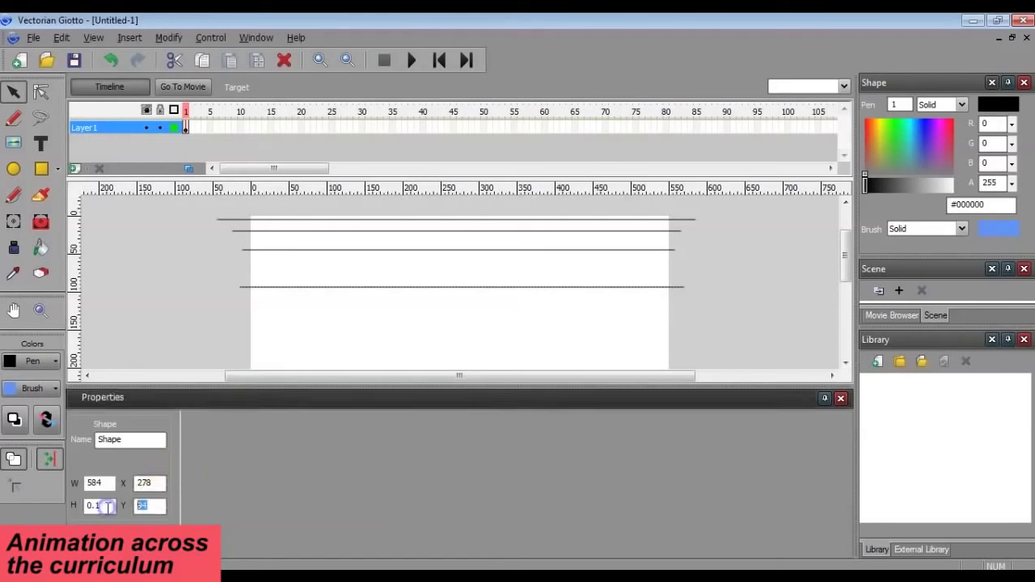
text(80)
key(Return)
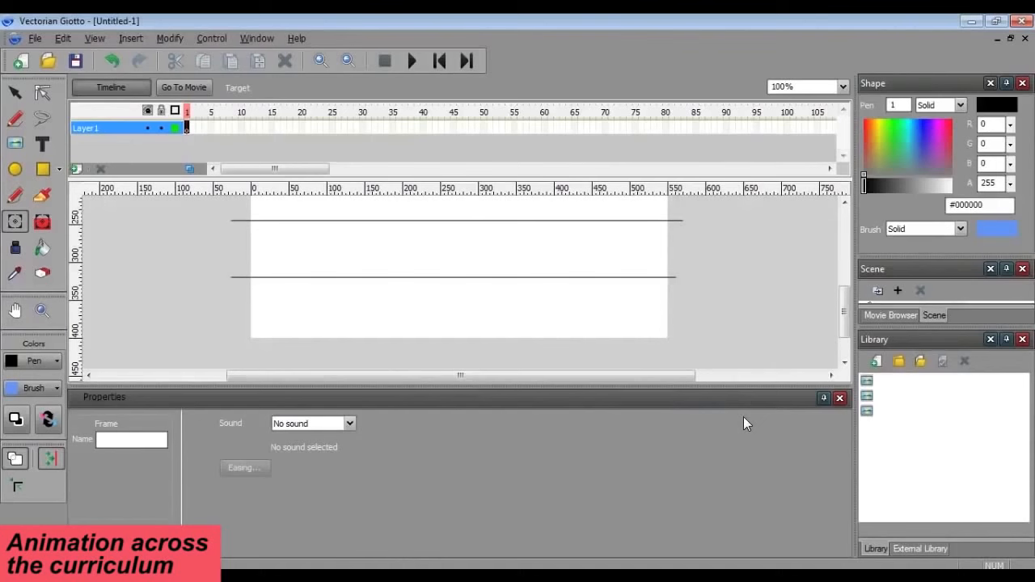
Hide the object properties and extend Layer1 by inserting a frame at frame 120
click(842, 400)
drag(842, 395, 838, 338)
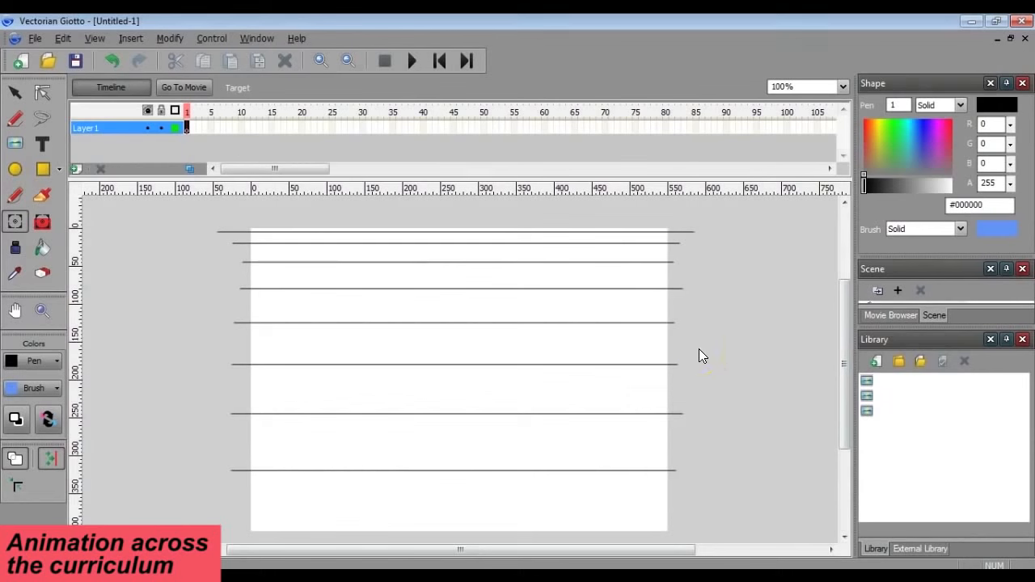
click(262, 170)
drag(262, 169, 339, 168)
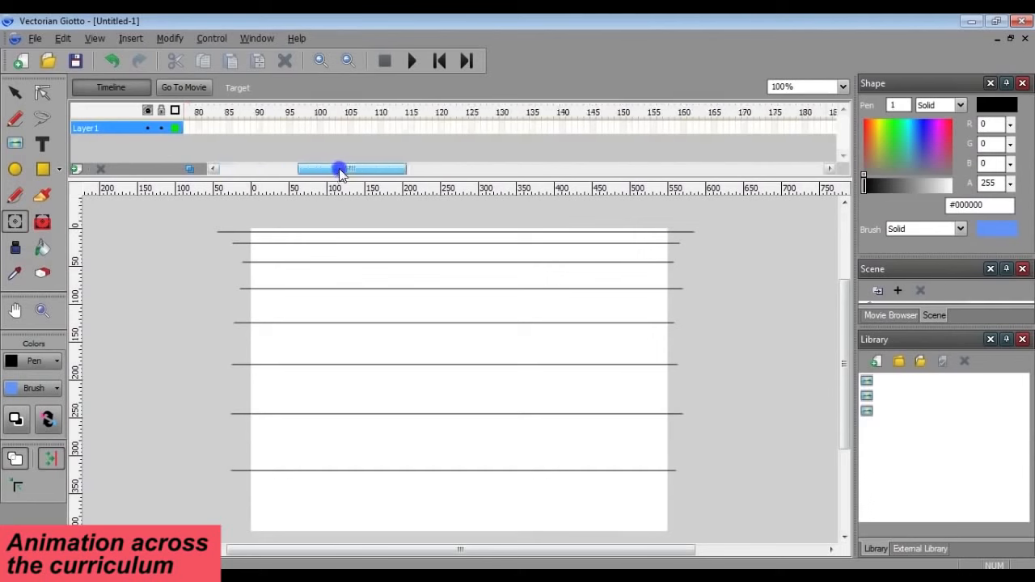
click(453, 133)
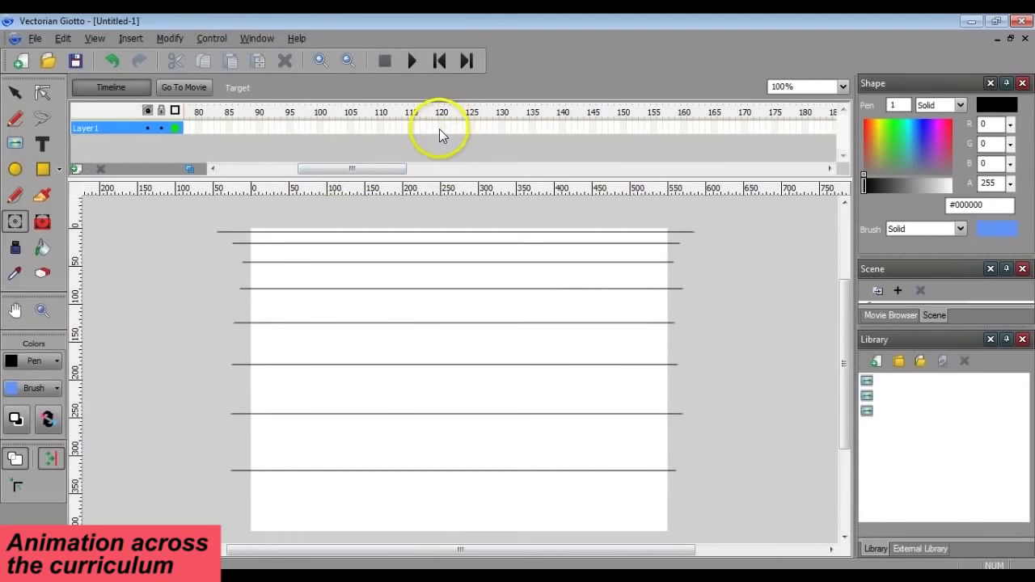
click(440, 128)
right_click(440, 128)
click(525, 252)
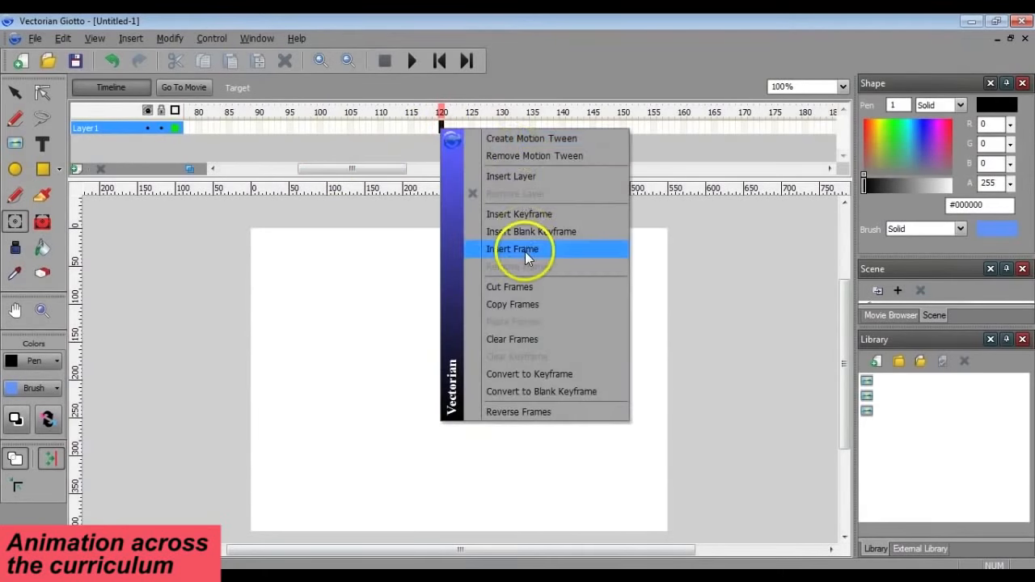
Add a new layer above Layer1 and insert the bitmap elephant.png in its first frame
drag(348, 168, 244, 166)
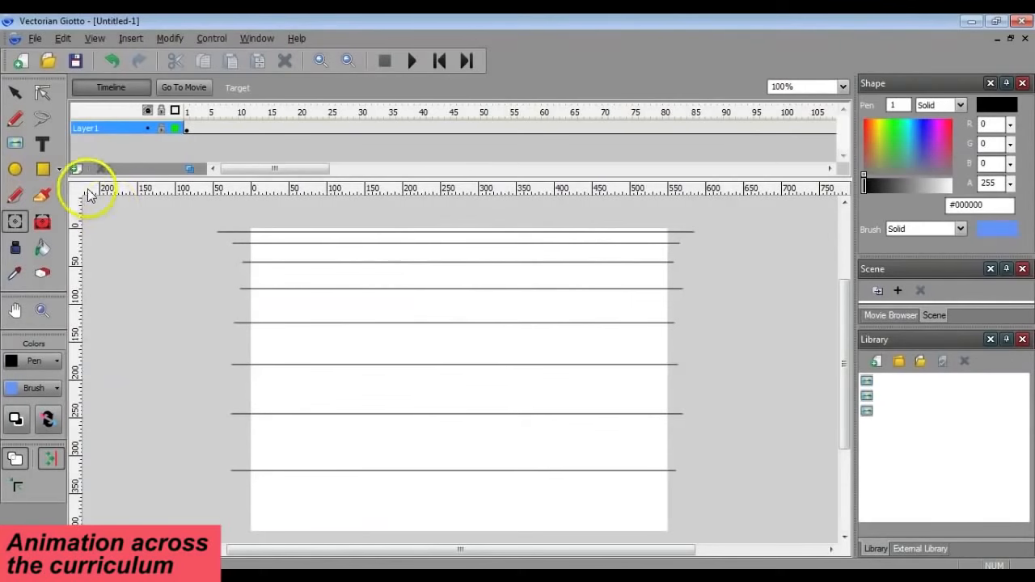
click(75, 168)
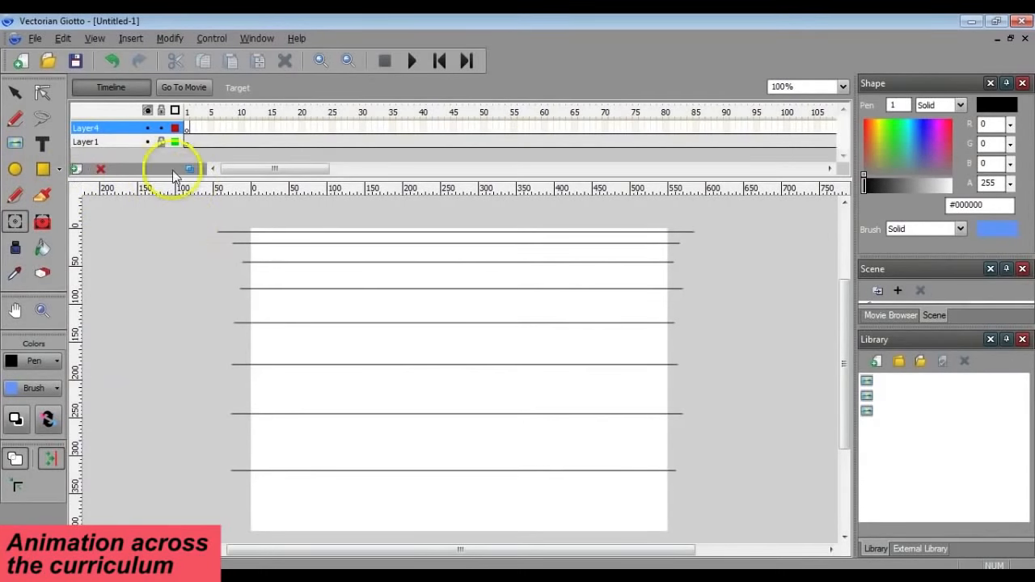
click(187, 129)
click(126, 39)
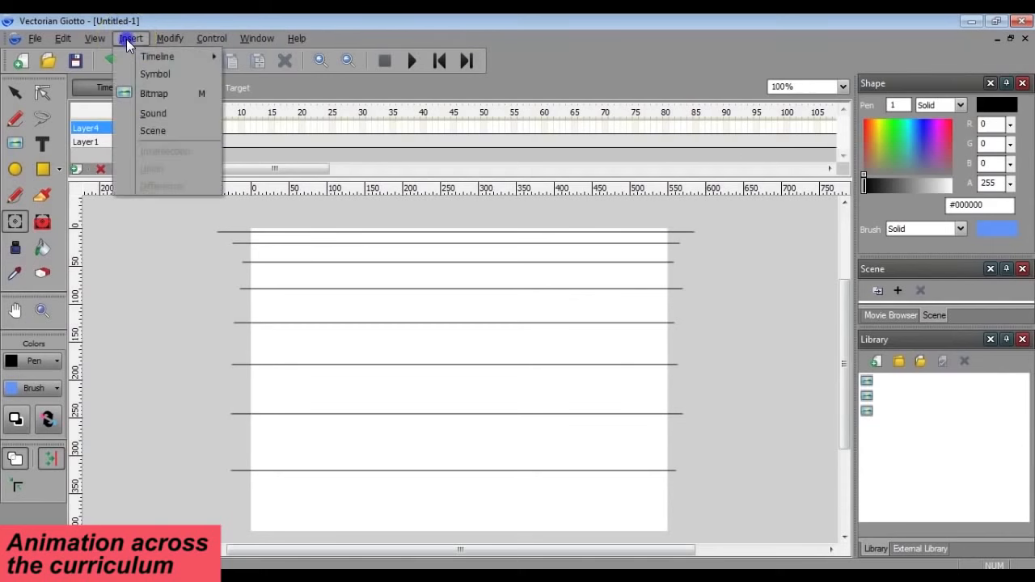
click(154, 94)
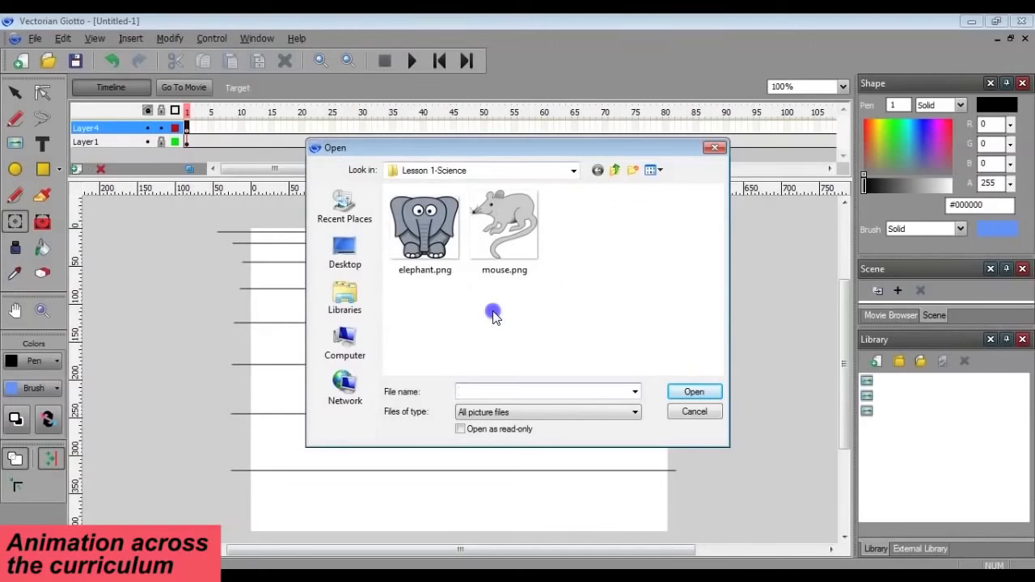
click(424, 230)
click(704, 394)
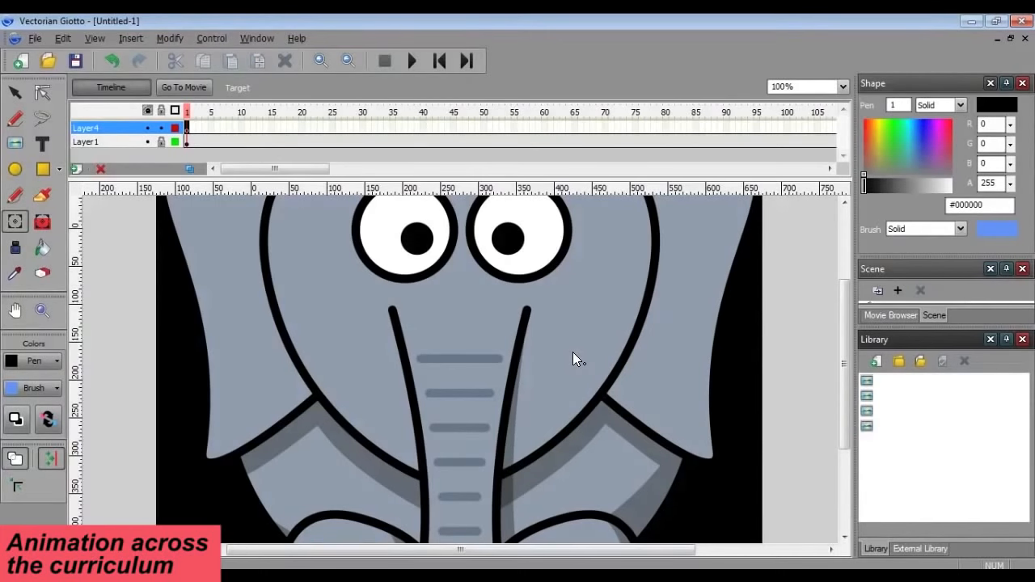
Scale the elephant image down proportionally from its corner to about 170 px wide
key(ctrl+minus)
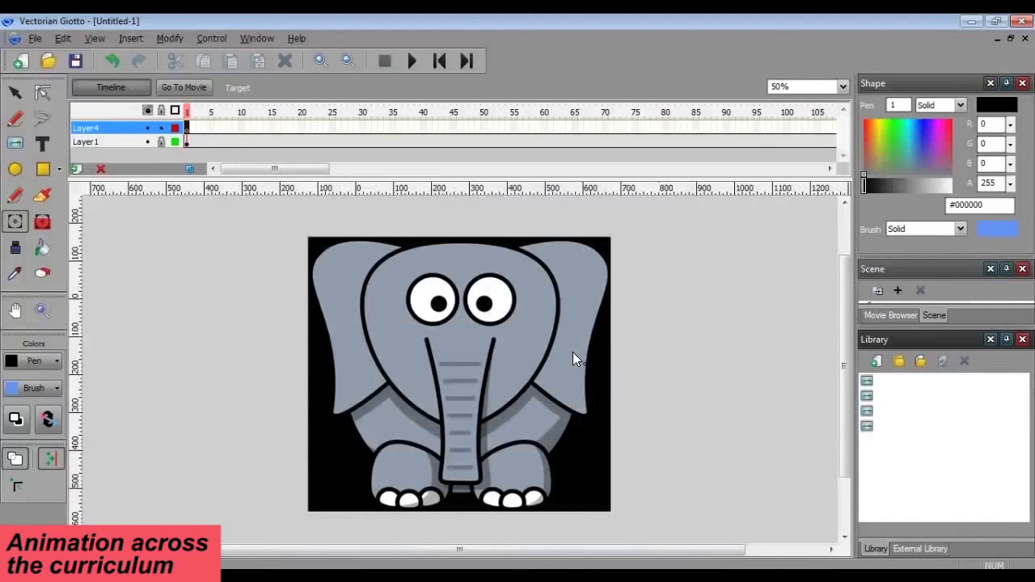
click(422, 308)
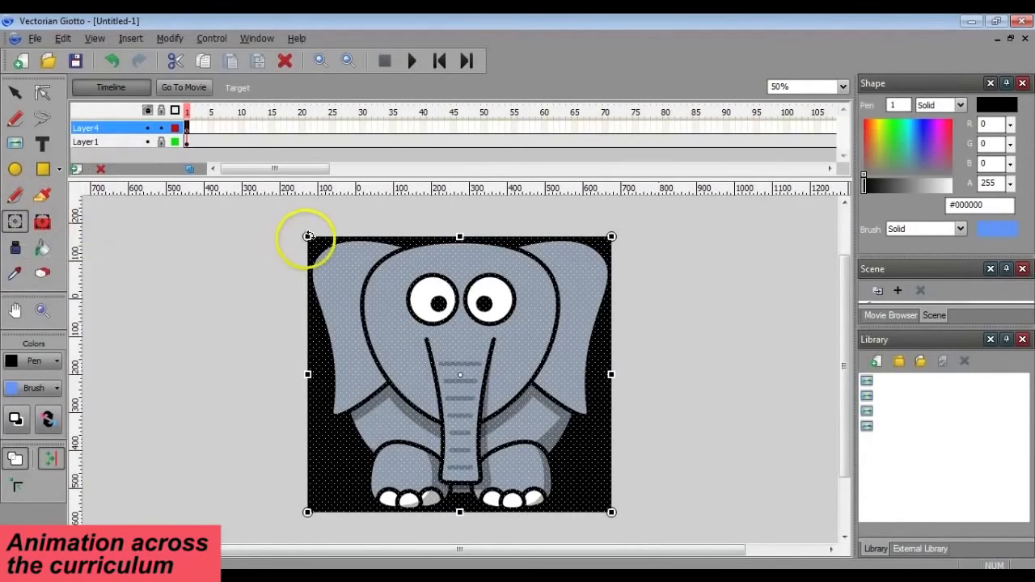
drag(308, 236, 338, 285)
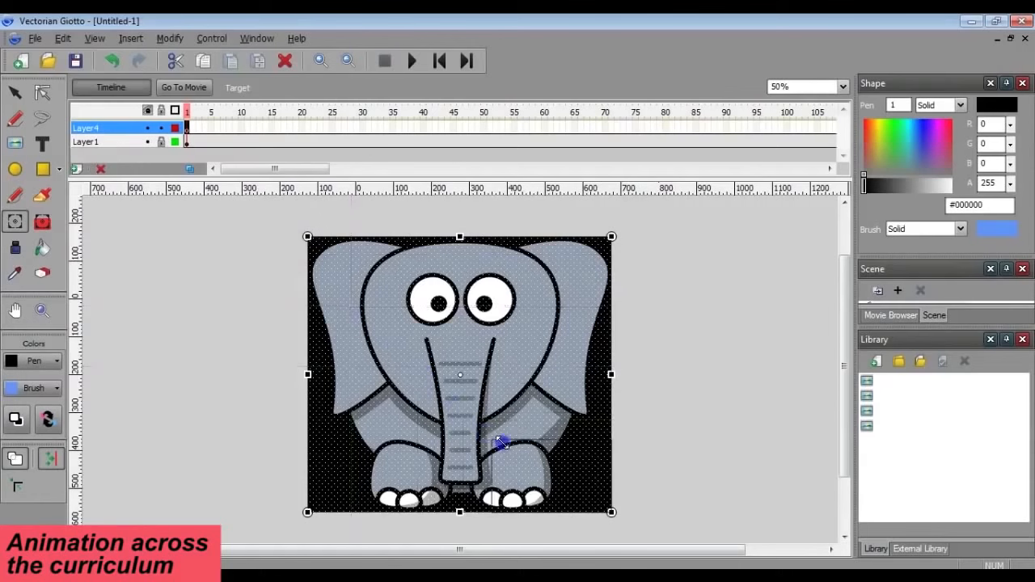
drag(547, 459, 547, 461)
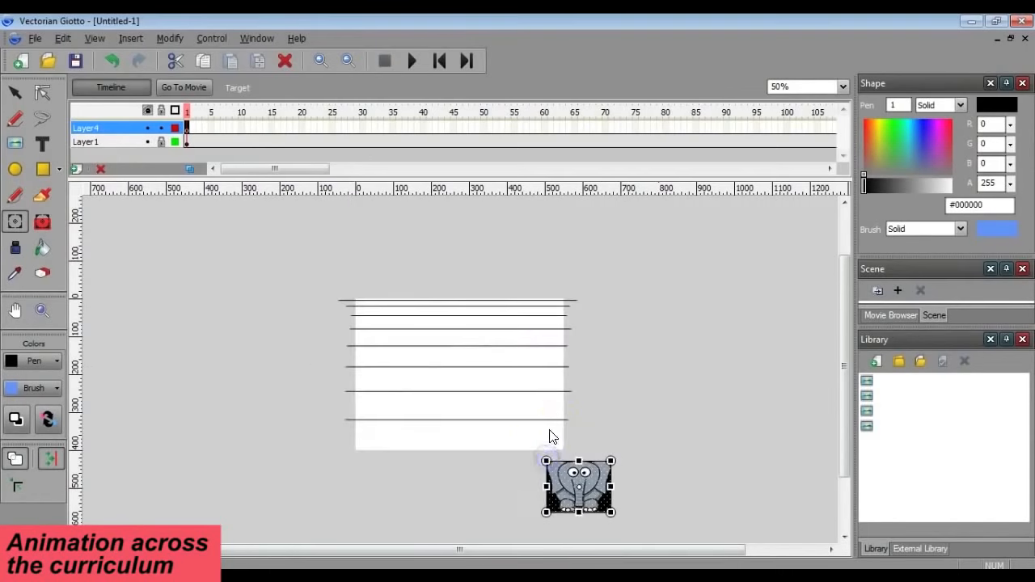
Move the elephant above the stage so its feet rest at the stage's top edge, and check the alignment at 200% zoom
click(652, 472)
click(597, 495)
drag(595, 477, 425, 263)
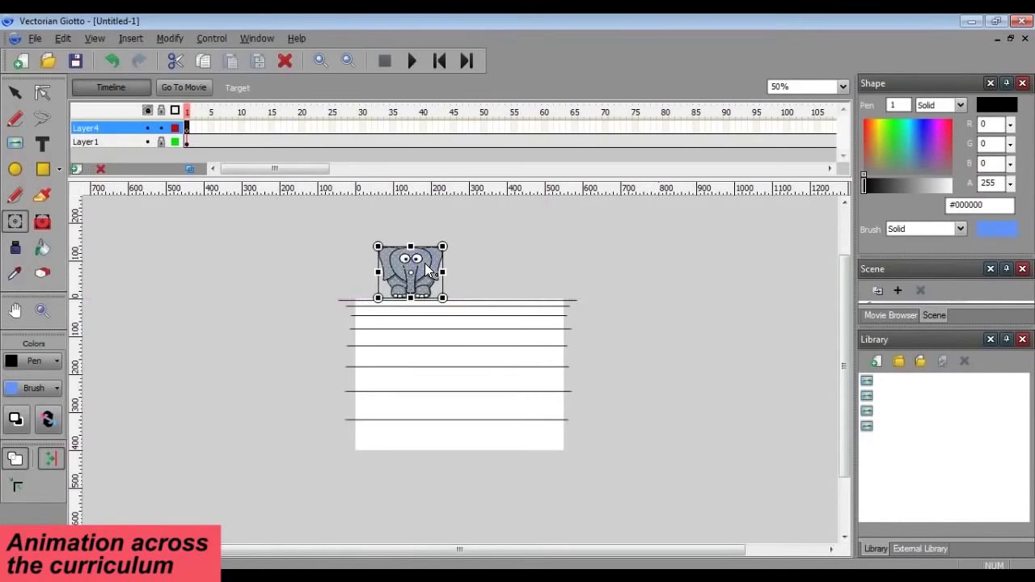
click(371, 257)
click(843, 86)
click(789, 139)
drag(844, 323, 834, 219)
click(474, 300)
click(307, 281)
click(421, 344)
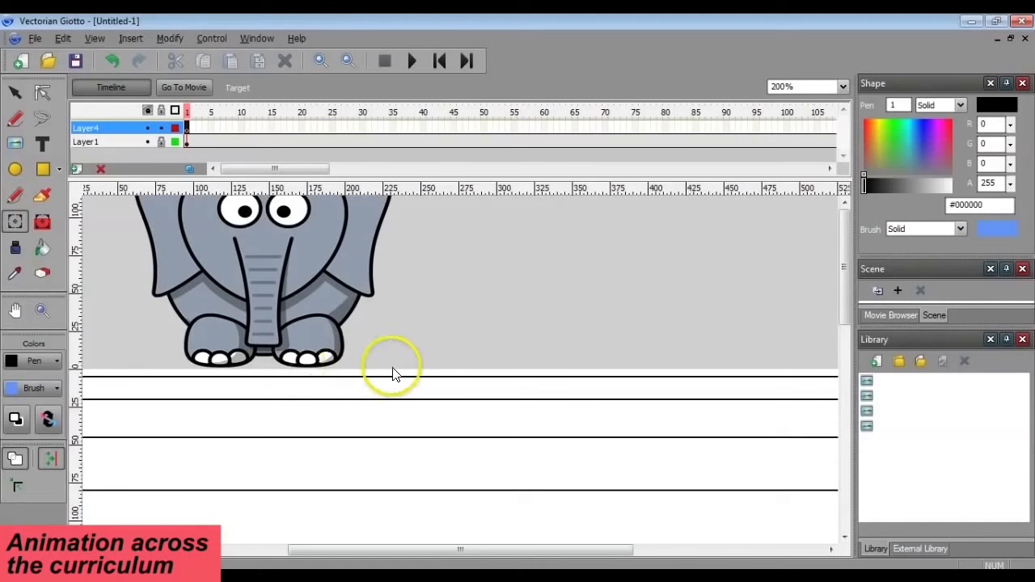
click(292, 271)
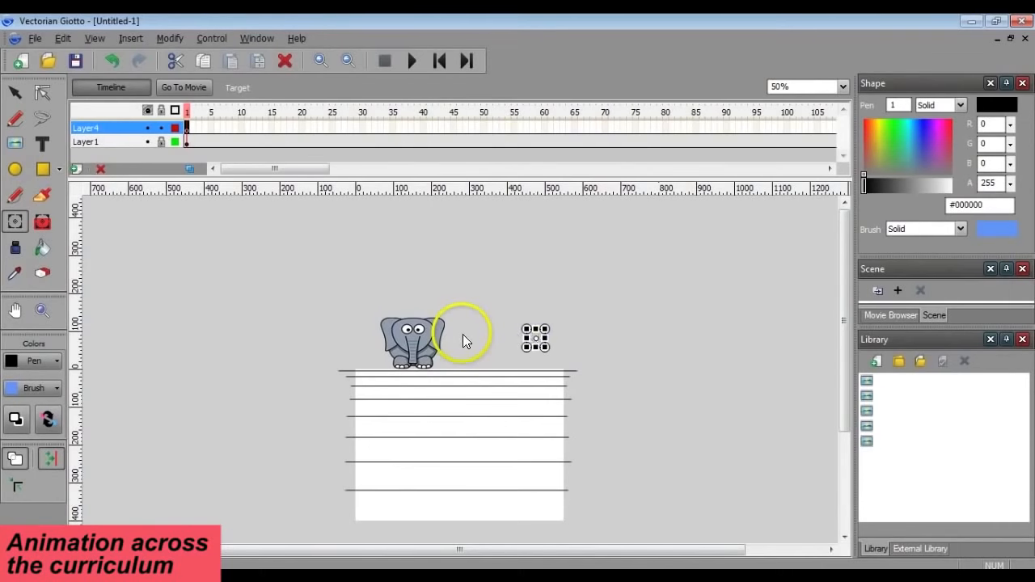
Place the mouse image to the right of the elephant at the stage's top edge and insert a keyframe at frame 12 of Layer4
scroll(463, 334, up, 2)
mouse_move(779, 231)
mouse_down()
mouse_move(453, 287)
mouse_move(489, 333)
mouse_move(507, 339)
mouse_up()
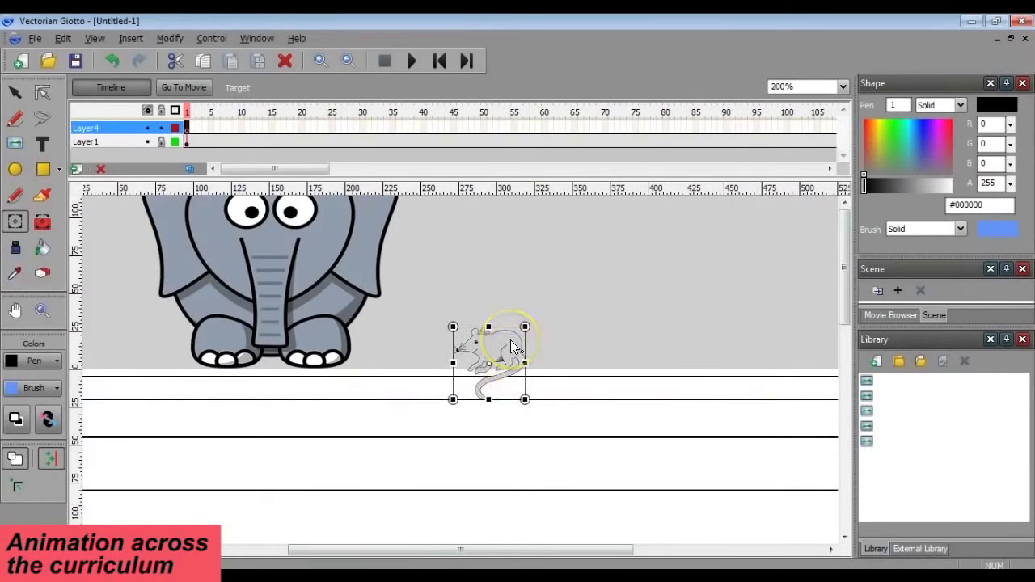
click(252, 127)
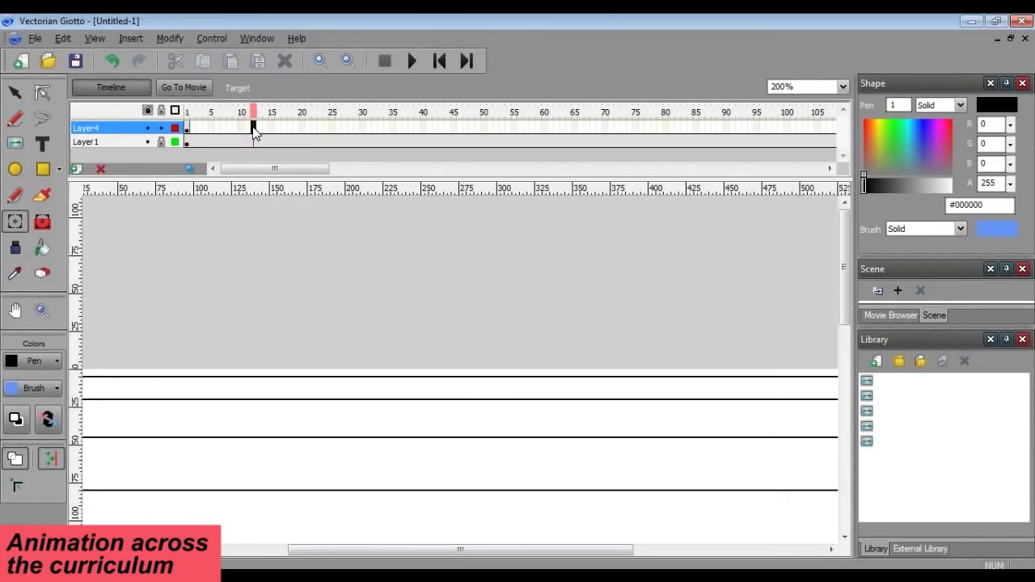
right_click(253, 127)
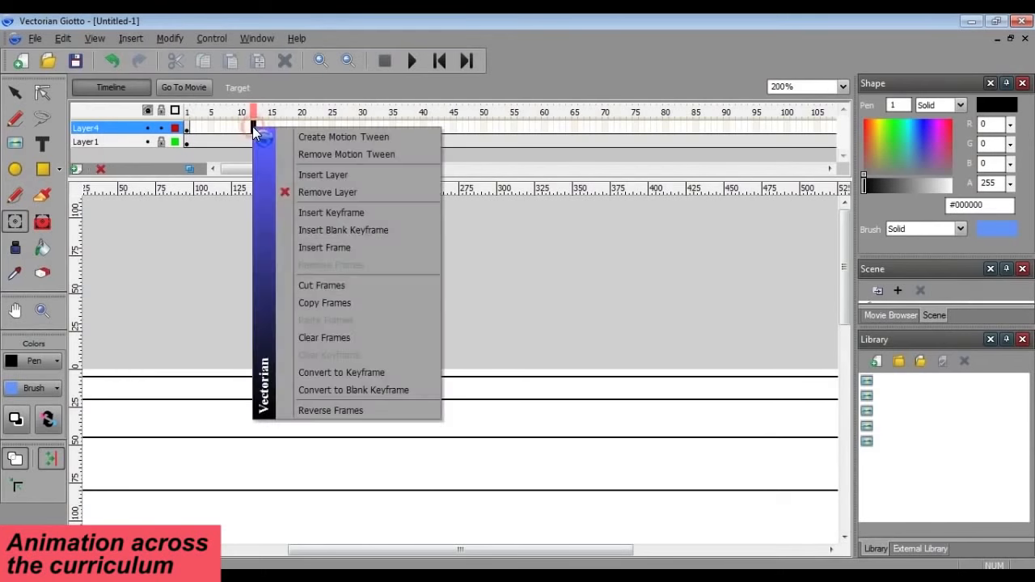
click(355, 214)
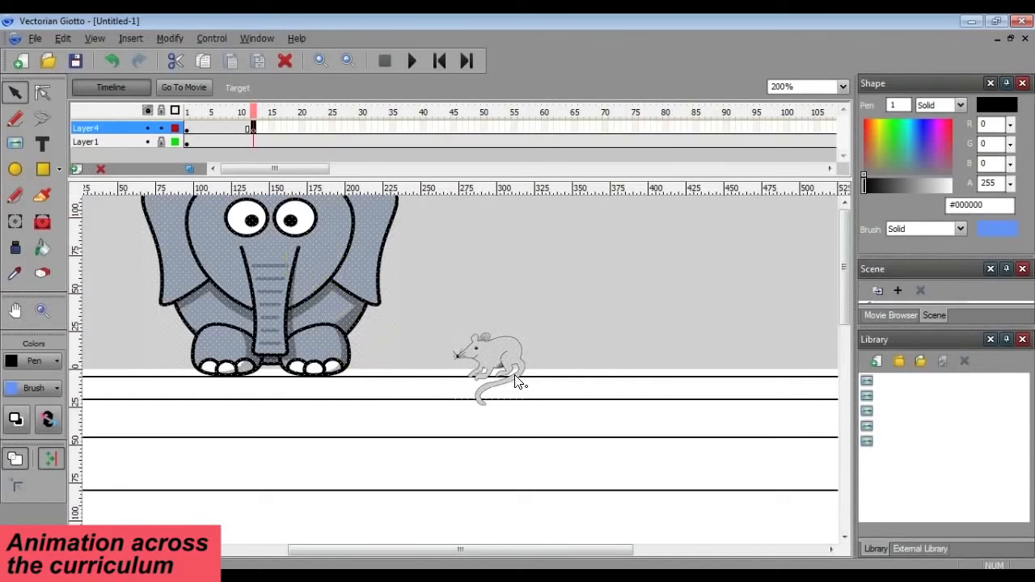
Insert a keyframe at frame 24 of Layer4 and lower the elephant and mouse so their feet rest on the second line
click(326, 128)
key(F6)
drag(513, 373, 514, 397)
Insert a keyframe at frame 36 of Layer4 and lower the elephant and mouse together so their feet reach the third line
click(399, 128)
key(F6)
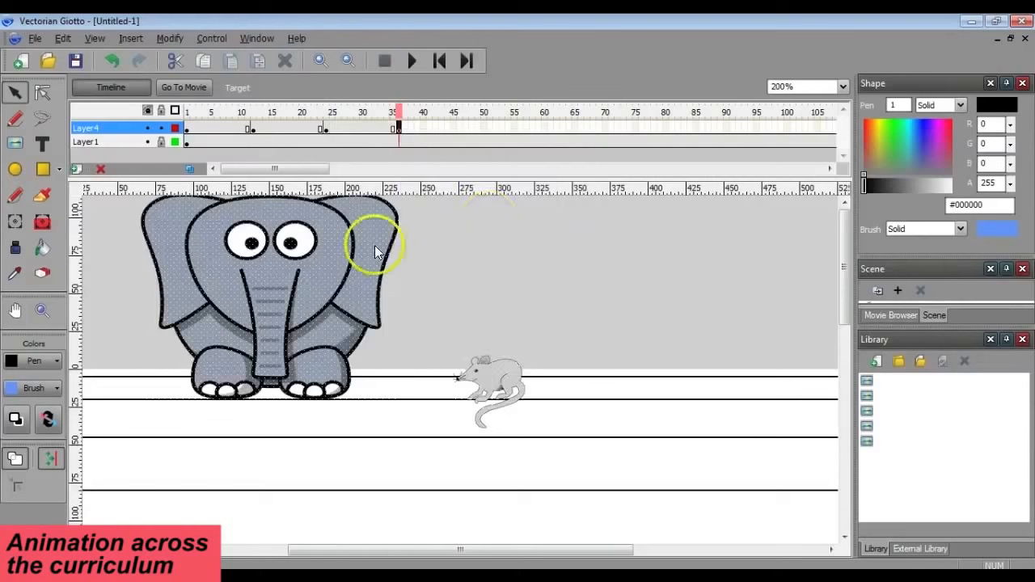
drag(125, 251, 608, 438)
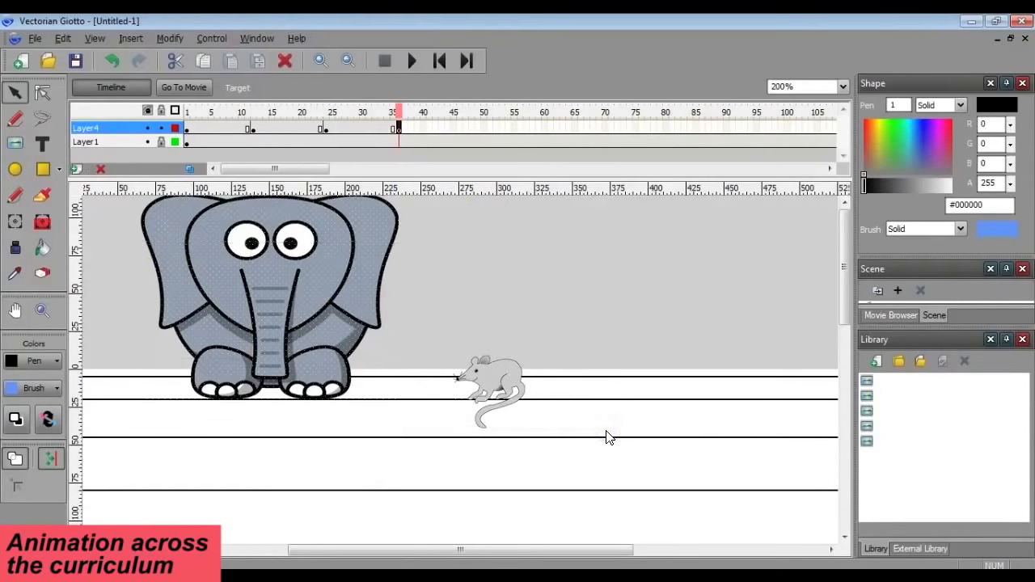
key(Down)
key(Down)
key(Down)
key(Down)
key(Down)
key(Down)
key(Down)
key(Down)
key(Down)
key(Down)
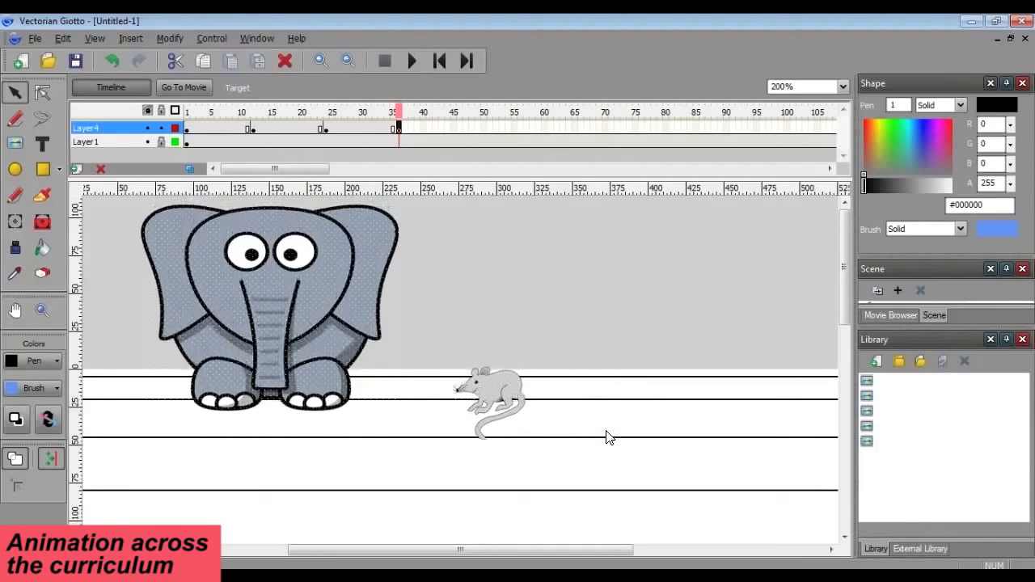
key(Down)
key(Down)
key(Down)
key(Down)
key(Down)
key(Down)
key(Down)
key(Down)
key(Down)
key(Down)
key(Down)
key(Down)
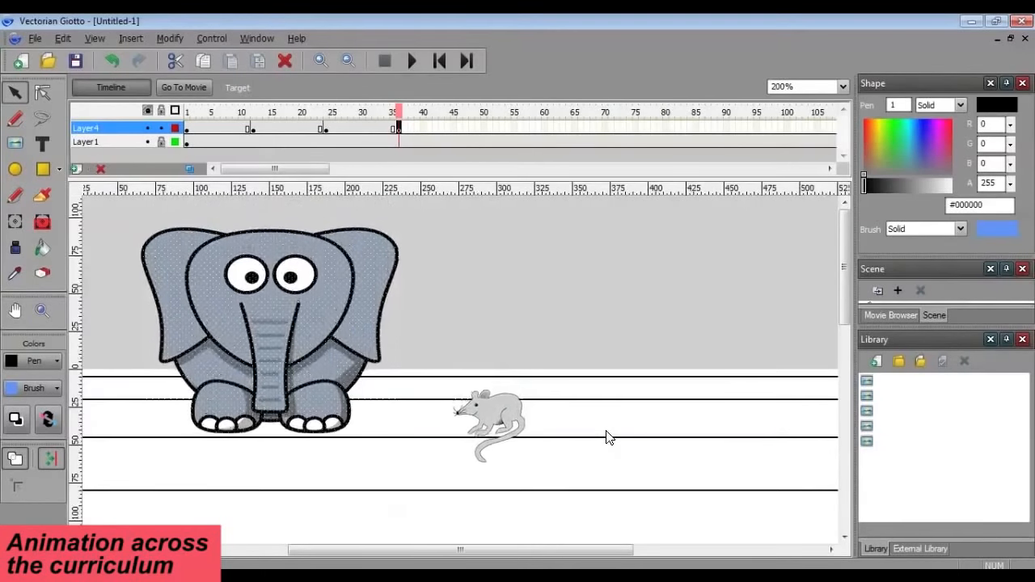
key(Down)
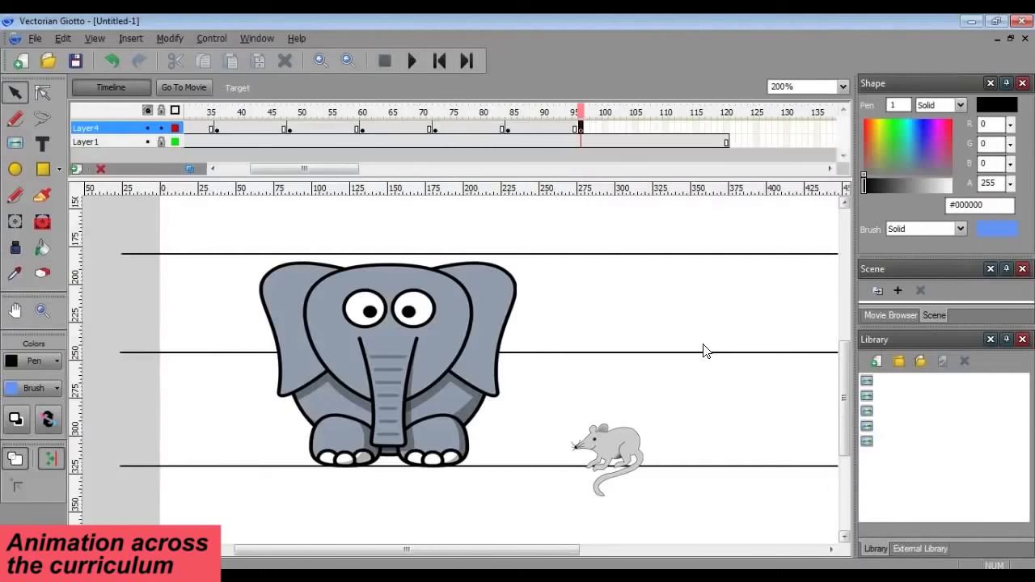
Extend Layer4 by inserting a frame at frame 120
click(590, 128)
click(726, 131)
right_click(726, 132)
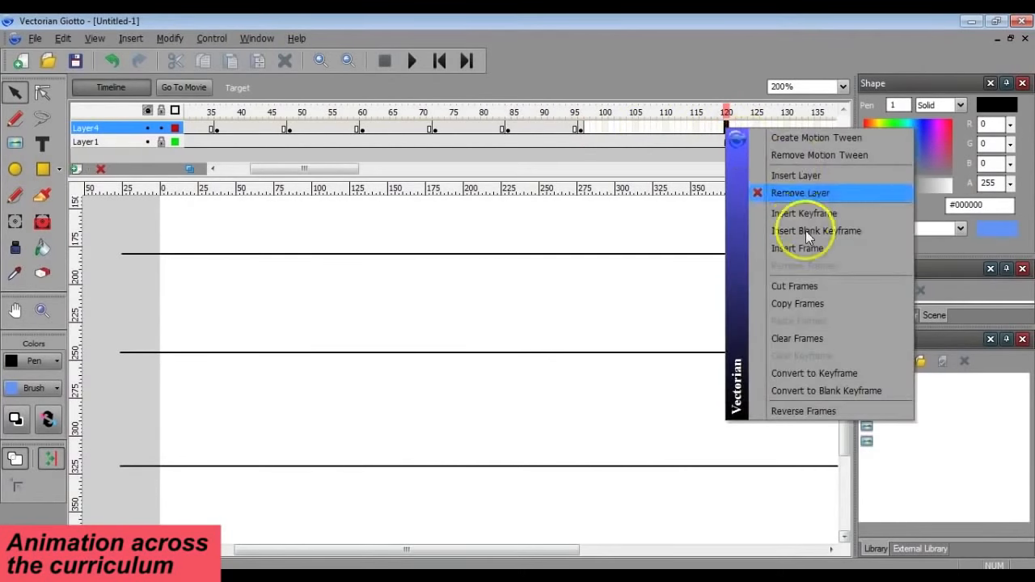
click(804, 245)
Play the animation from the first frame at 100% zoom to review the fall of the elephant and mouse
click(348, 60)
click(441, 60)
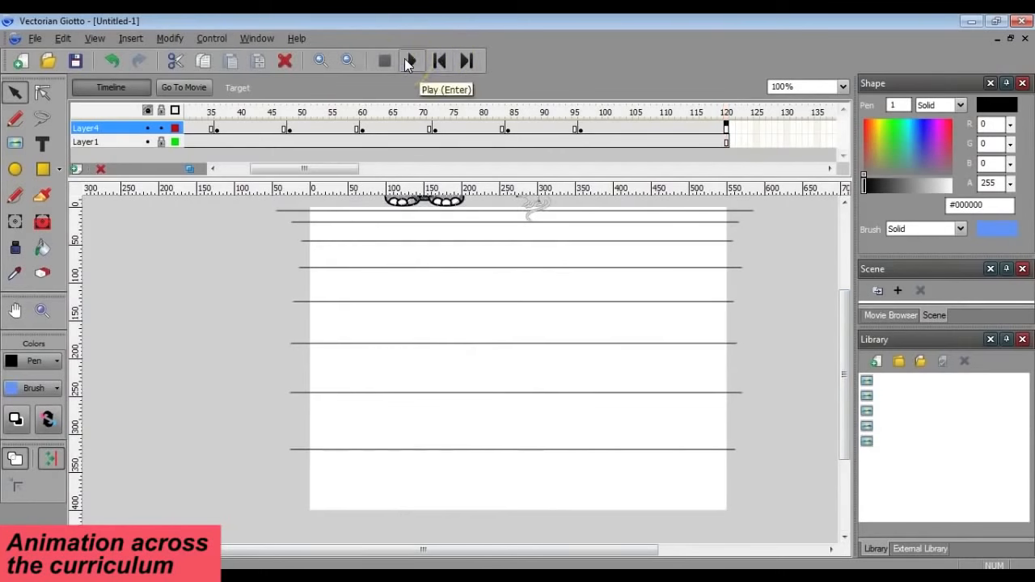
click(406, 61)
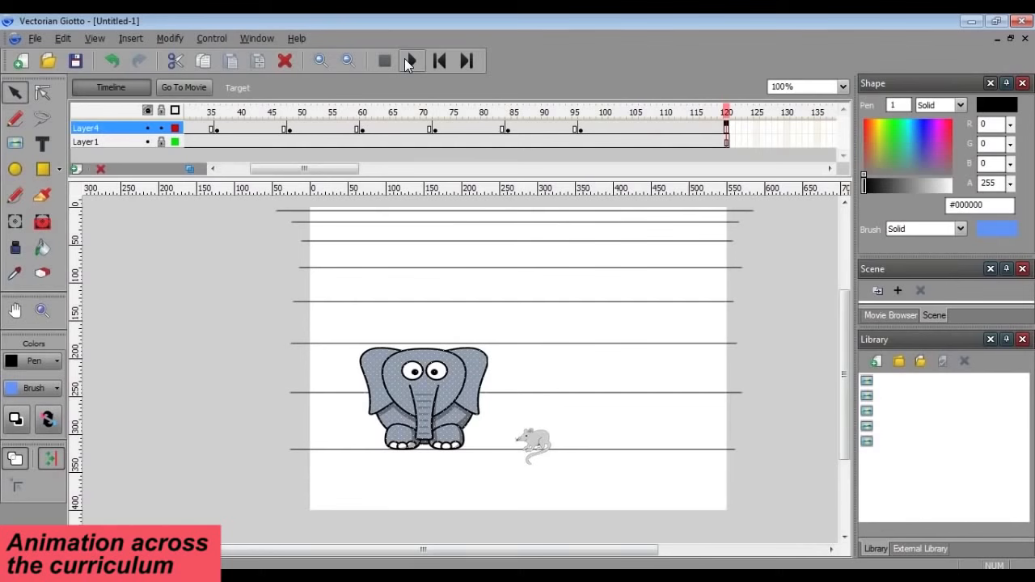
click(408, 61)
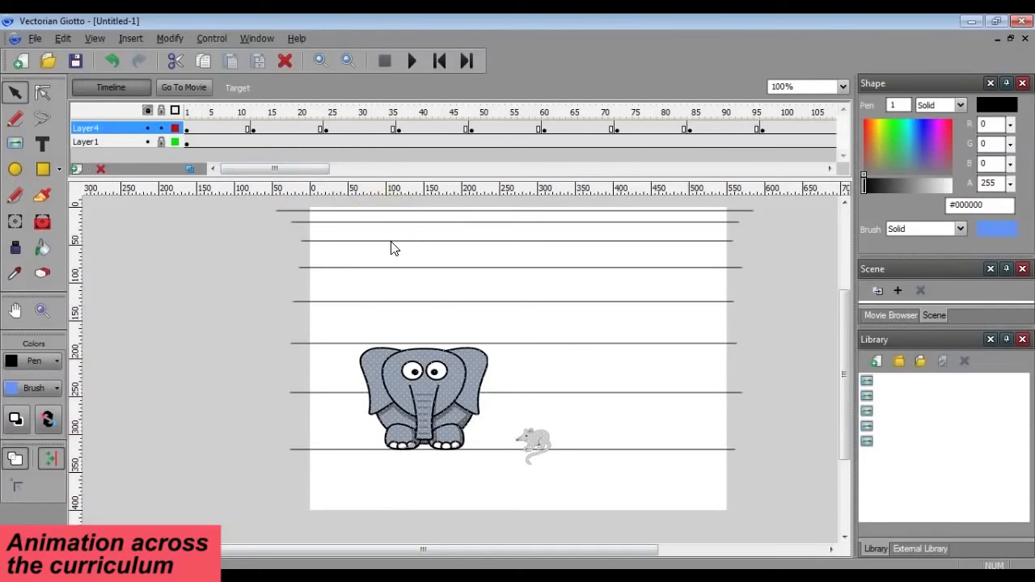
Create a motion tween on Layer4 between the keyframes at frames 1 and 12
click(210, 129)
right_click(211, 128)
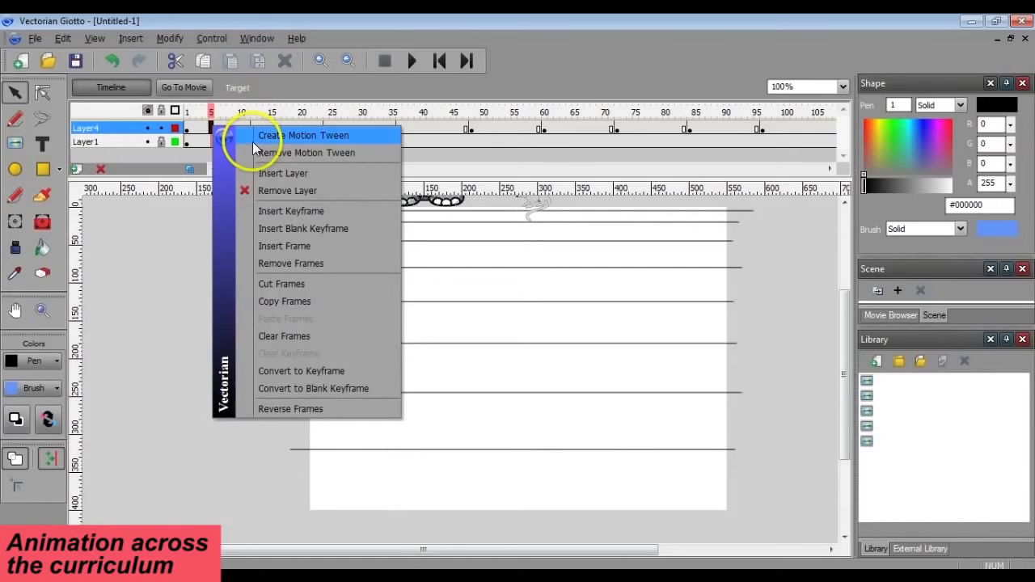
click(300, 135)
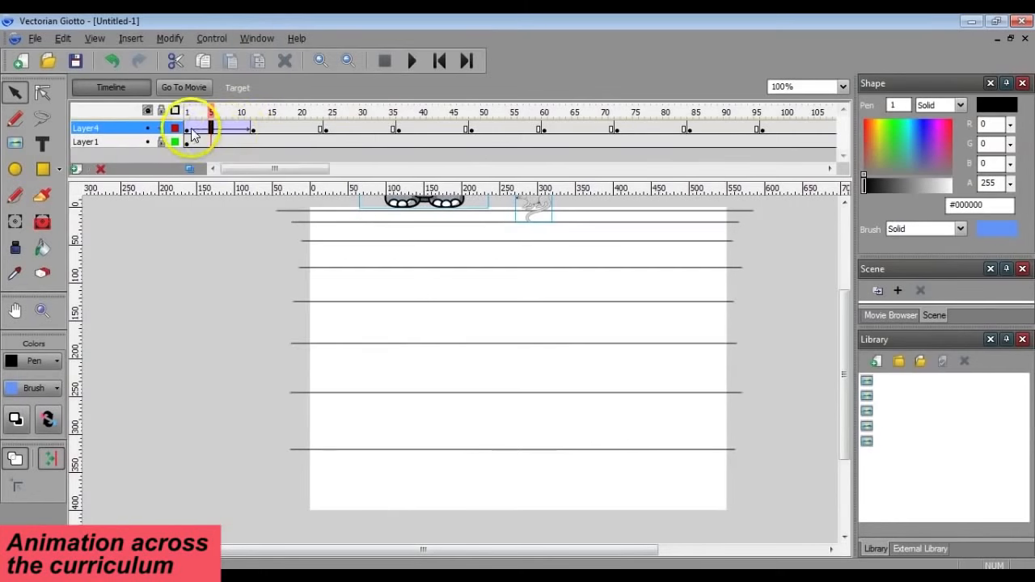